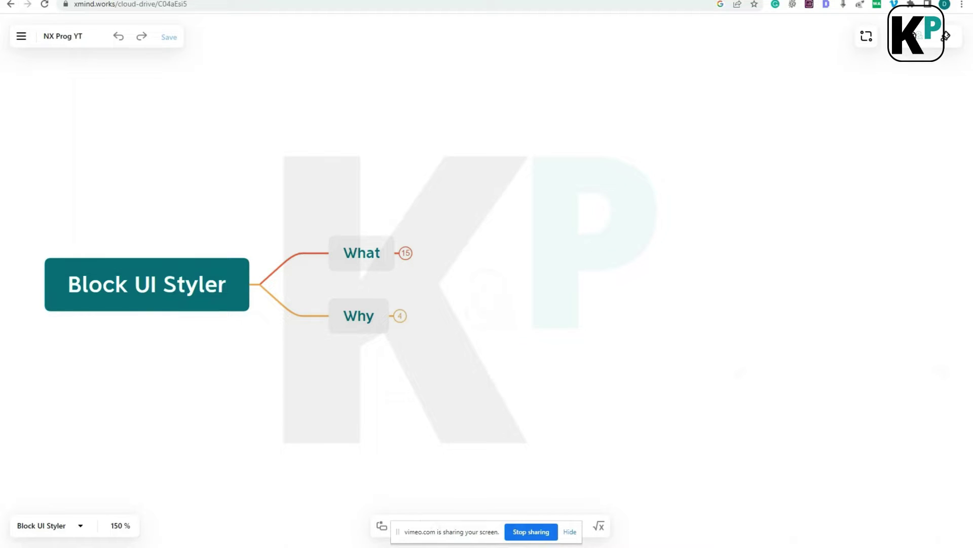
Switch from the Xmind Block UI Styler mind map to the Siemens NX Welcome page.
key("alt+Tab")
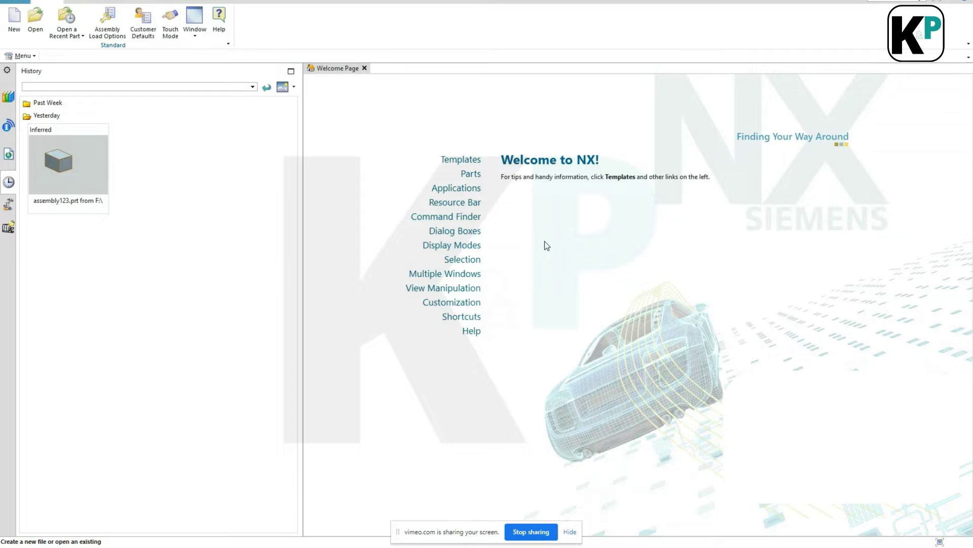
Open assembly123.prt from the History panel.
left_click(83, 176)
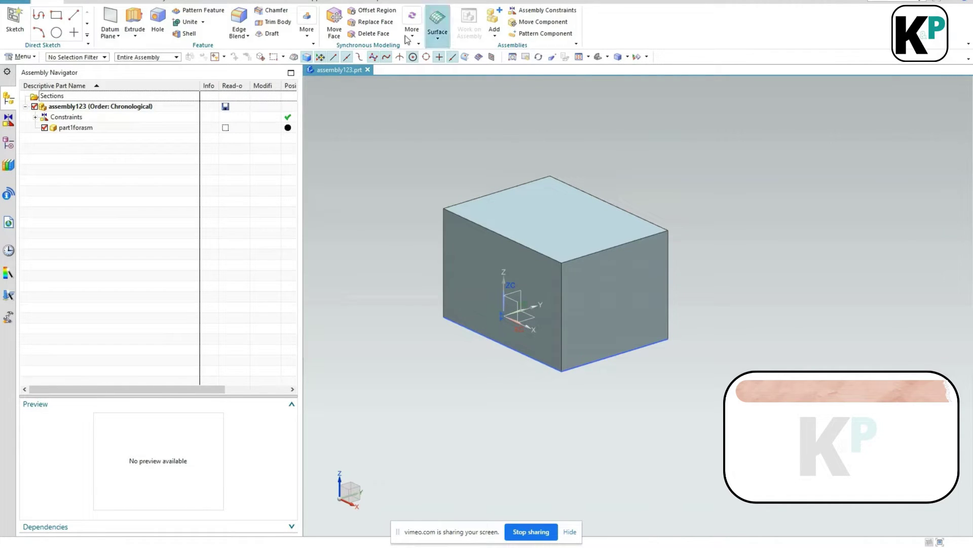
left_click(239, 23)
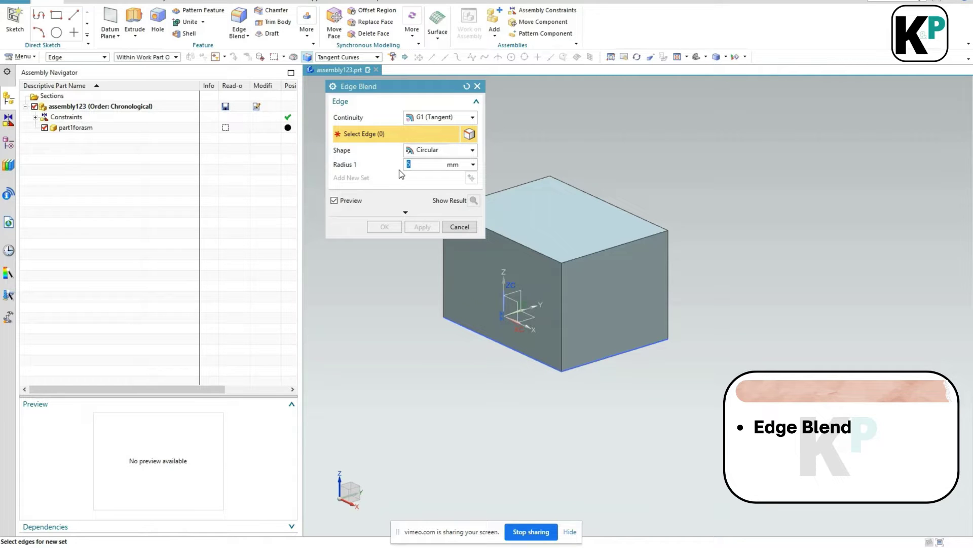
left_click_drag(391, 91, 409, 113)
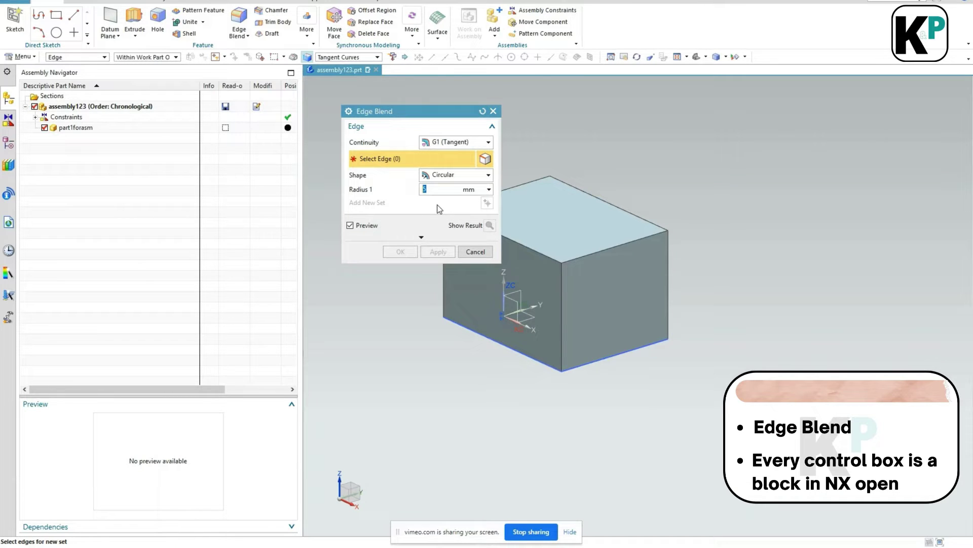
left_click(494, 113)
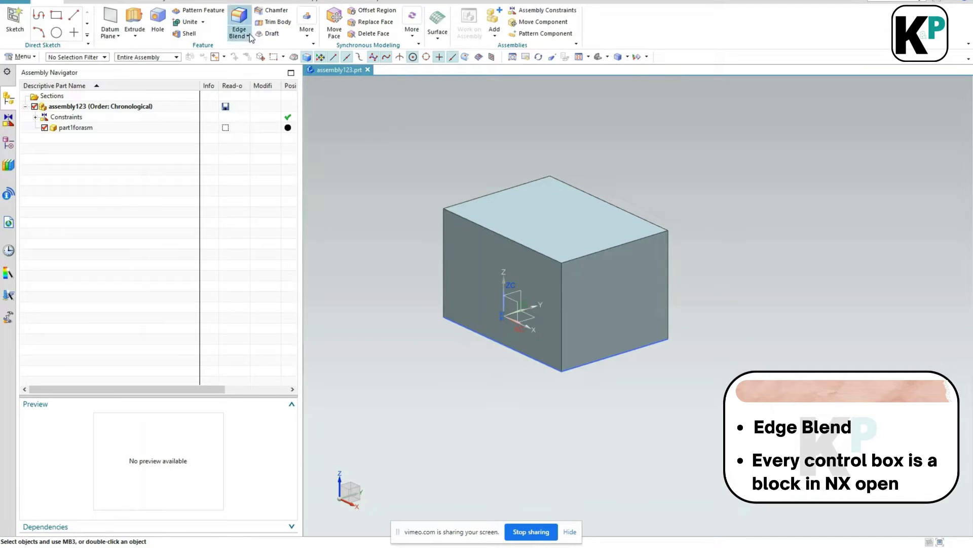
Open and close the Hole dialog, dismiss the sharing notice, and show the Tools ribbon.
left_click(157, 23)
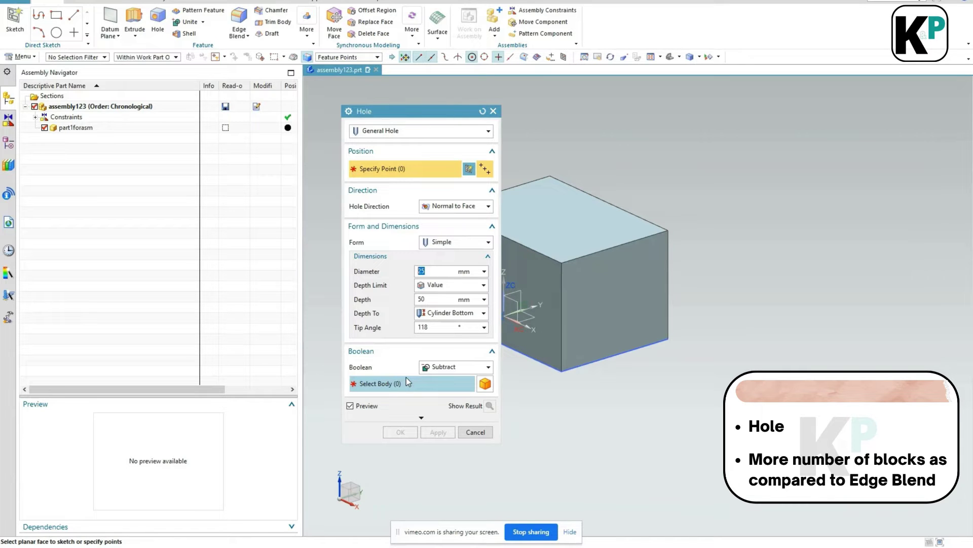
left_click(493, 112)
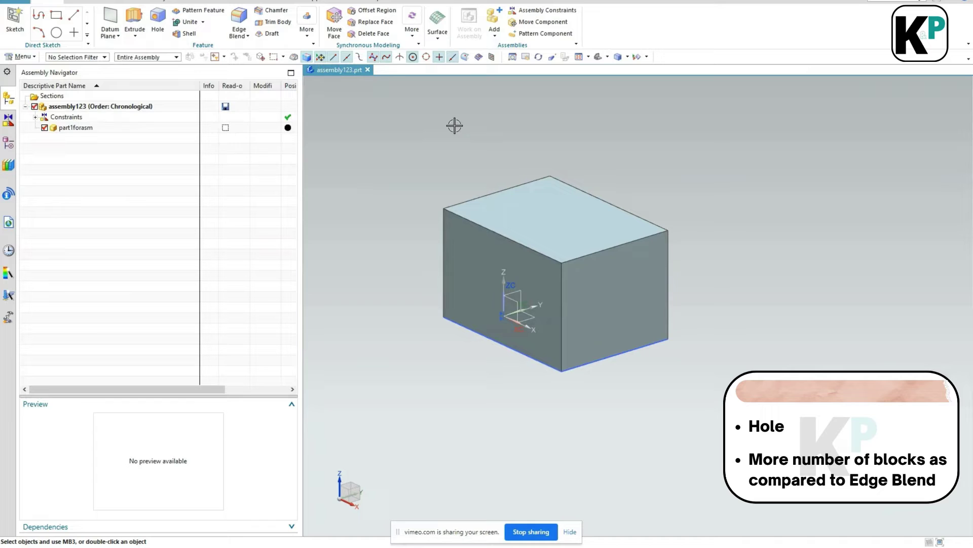
left_click(578, 532)
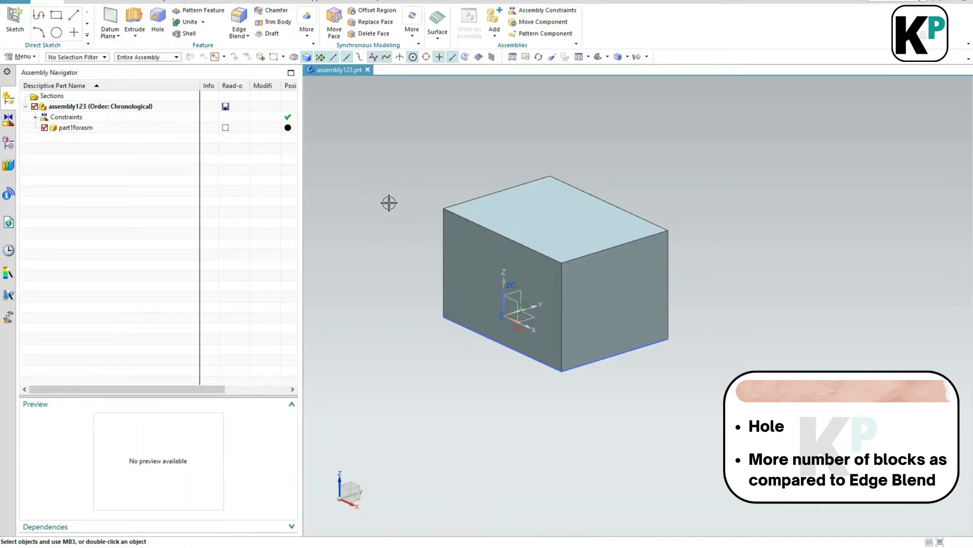
left_click(364, 2)
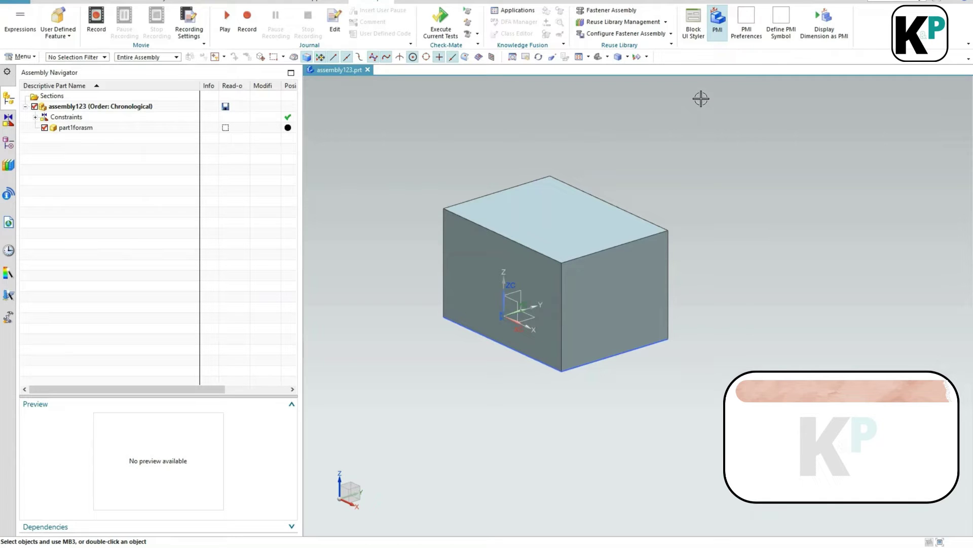
Launch Block UI Styler and move the new Dialog window to the left.
left_click(692, 32)
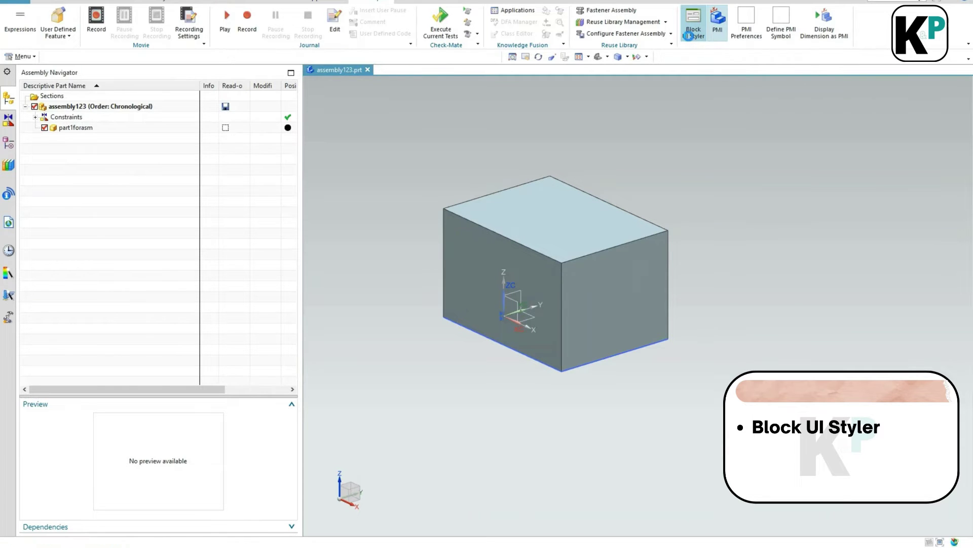
left_click_drag(652, 96, 398, 94)
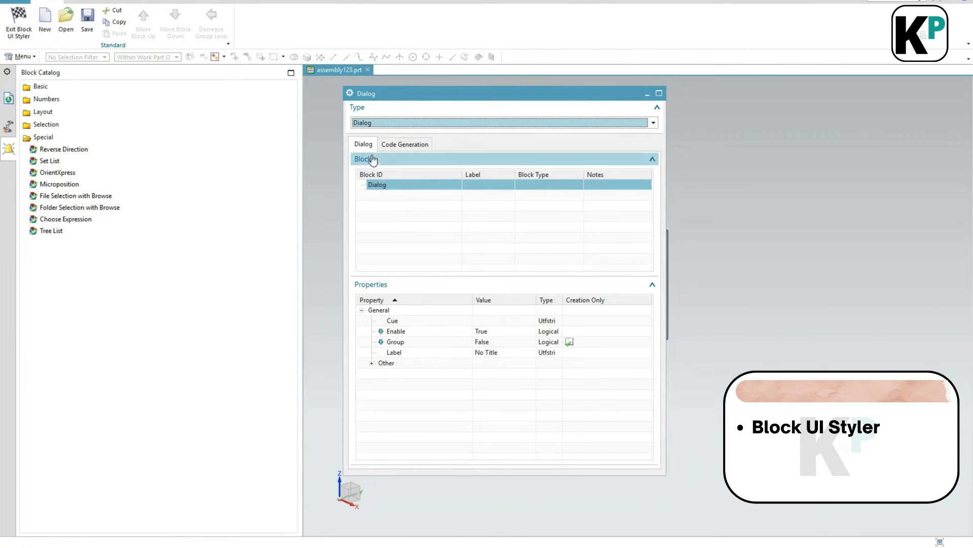
left_click(410, 148)
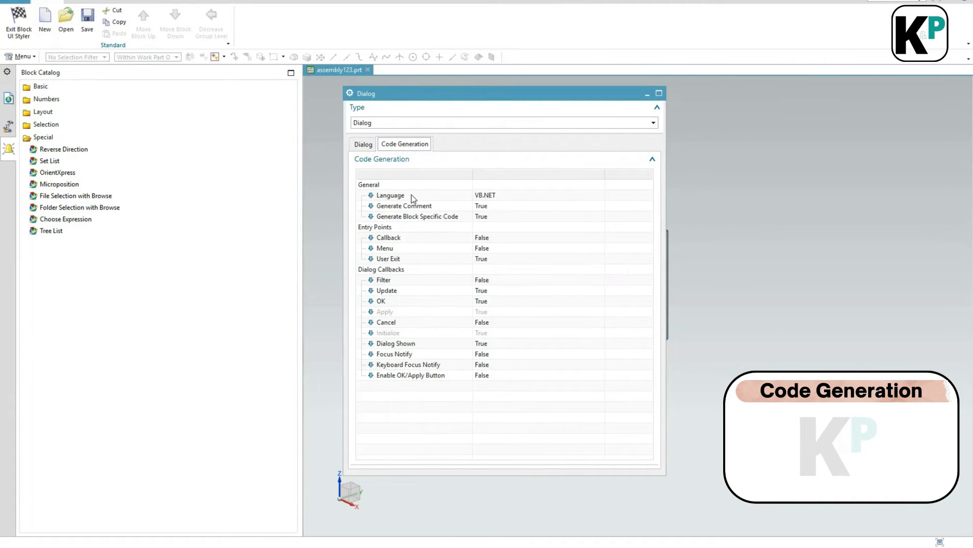
left_click(508, 196)
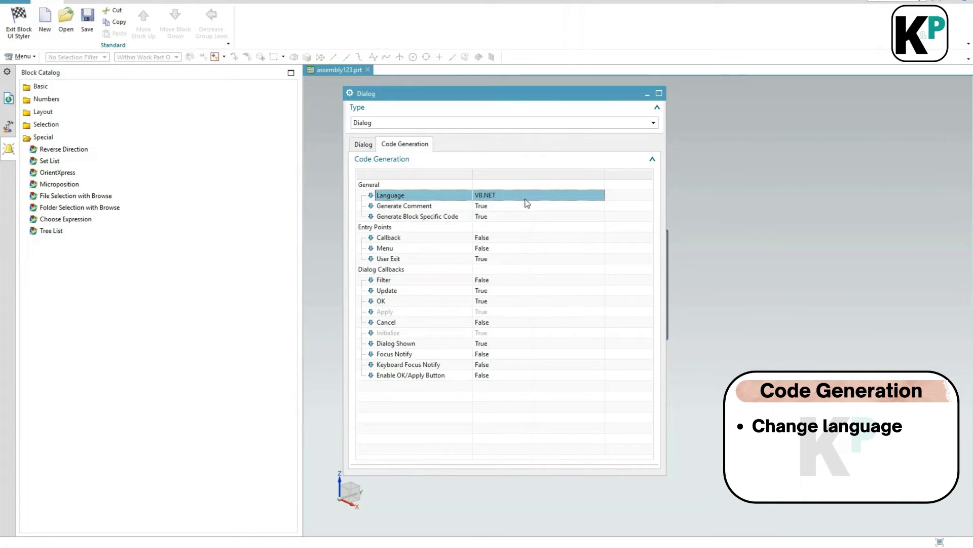
left_click(513, 209)
left_click(516, 198)
left_click(364, 146)
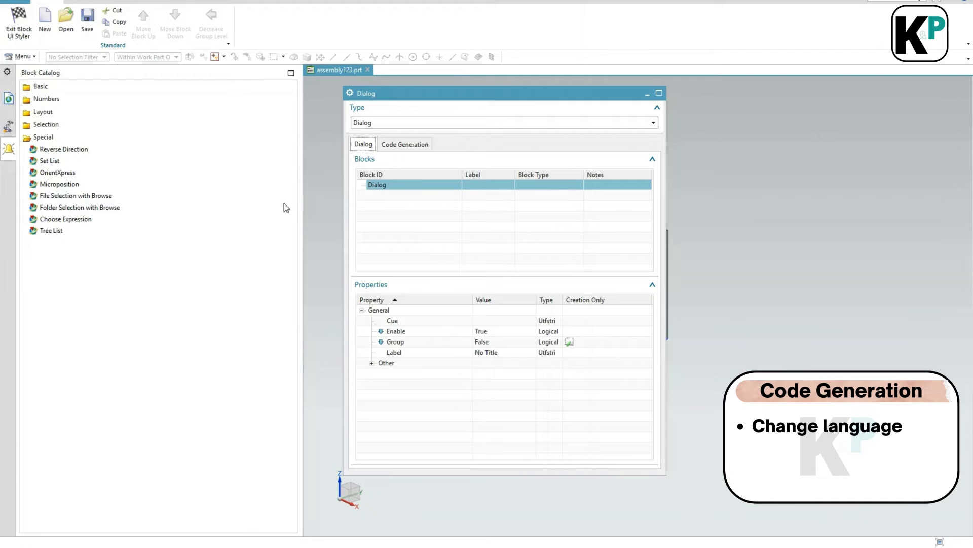
Browse the Basic, Numbers, Layout and Selection catalog folders, then expand the Special category.
left_click(58, 89)
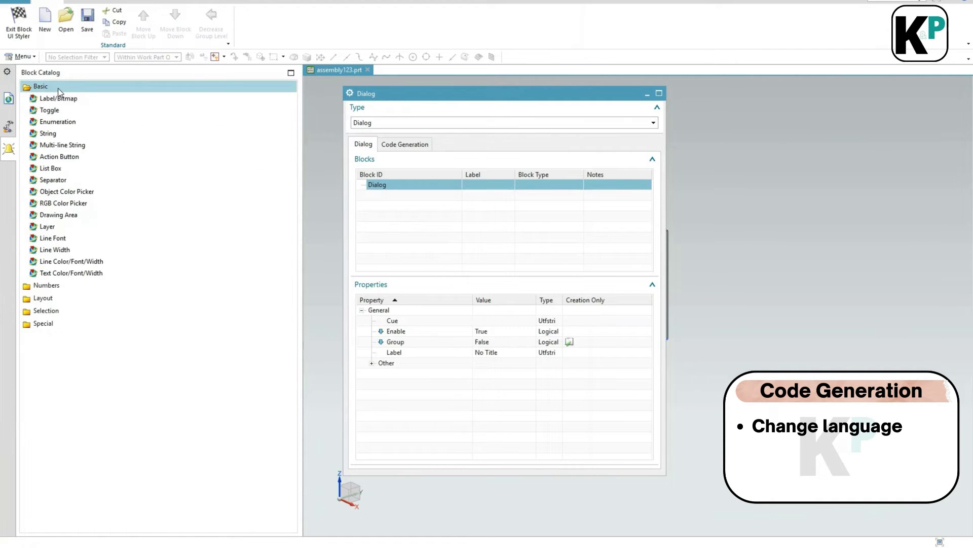
left_click(126, 285)
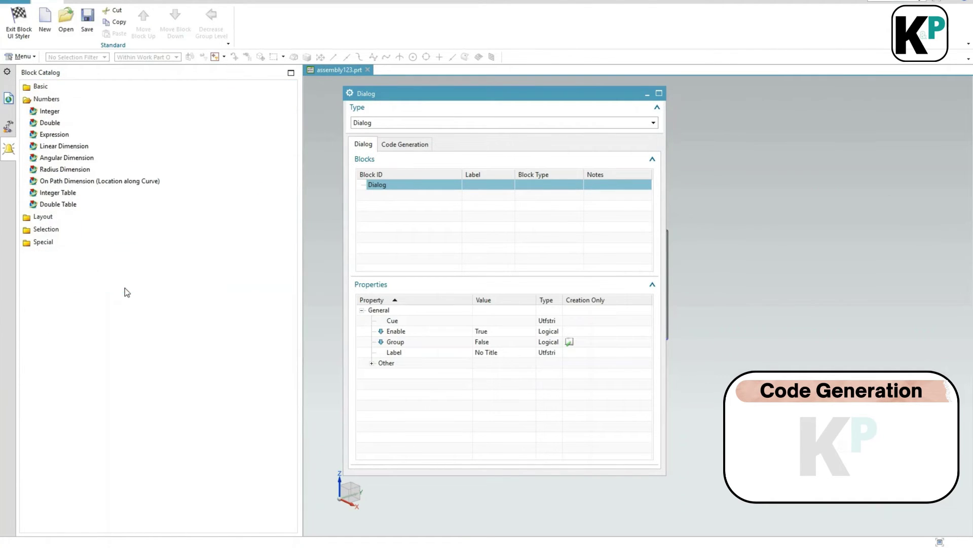
left_click(105, 217)
left_click(100, 199)
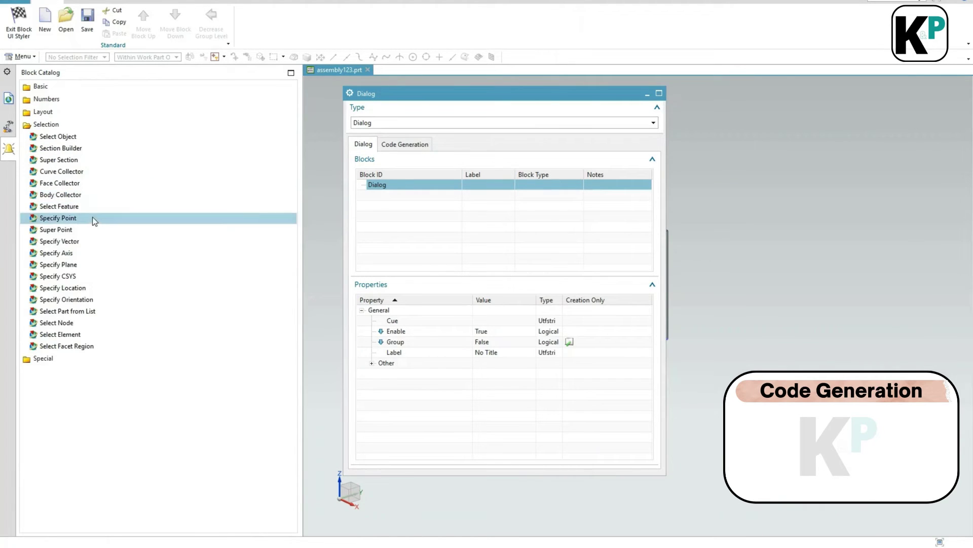
left_click(106, 355)
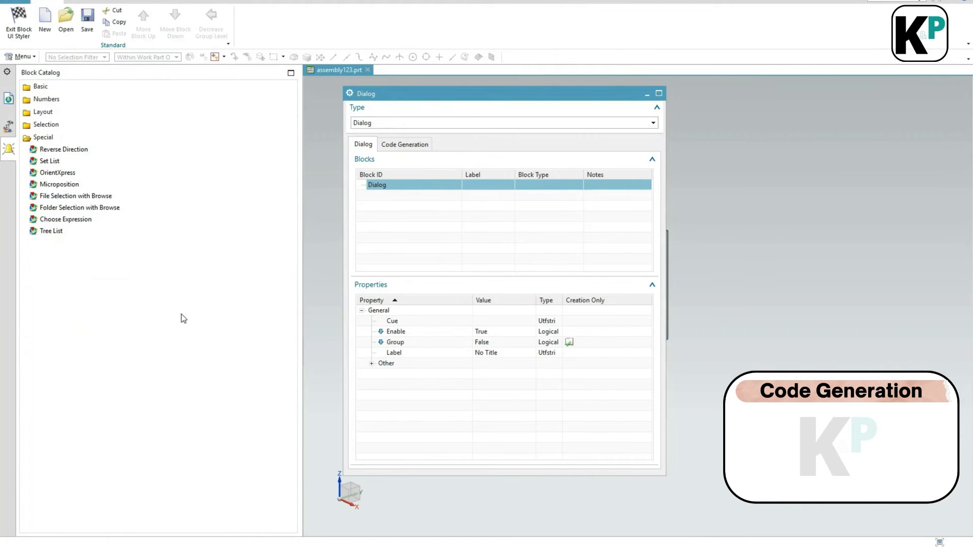
left_click(95, 92)
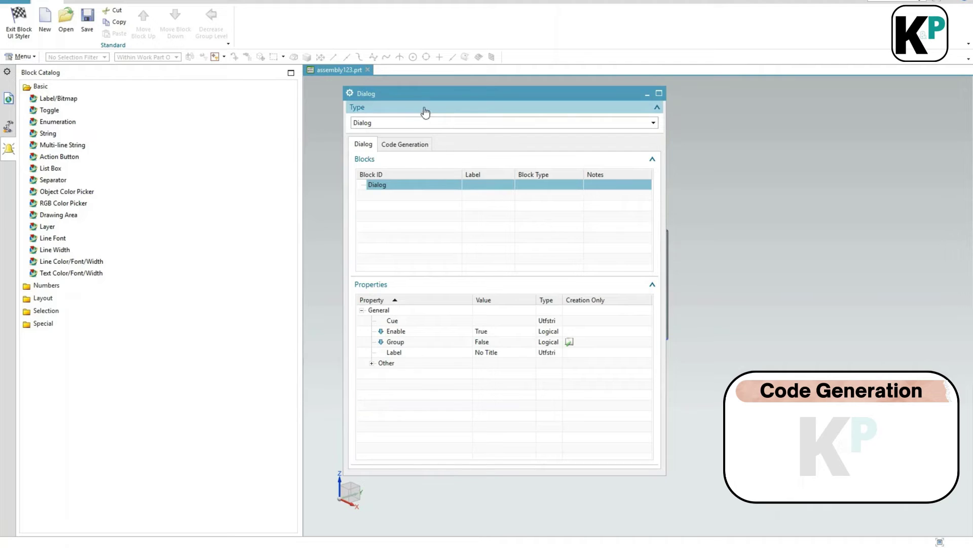
left_click_drag(431, 98, 549, 94)
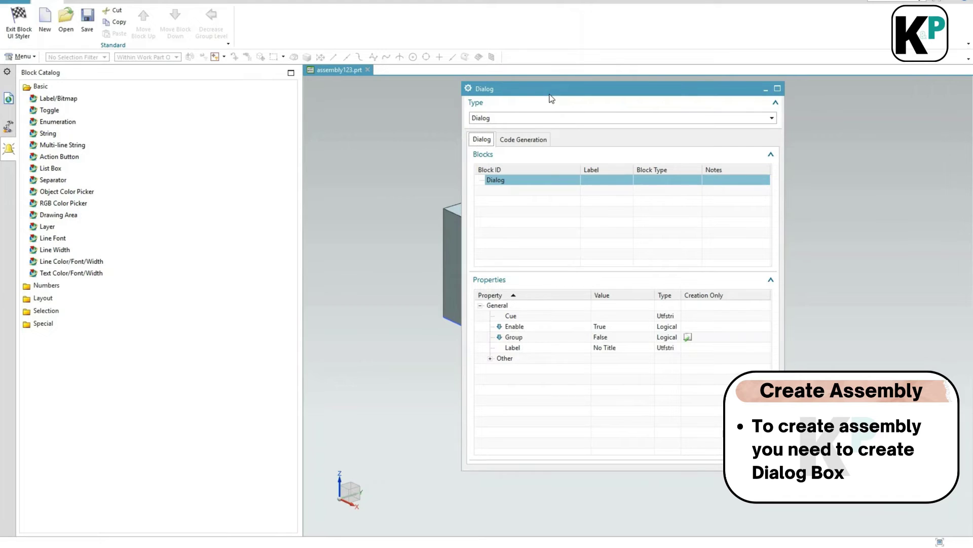
left_click_drag(530, 91, 638, 114)
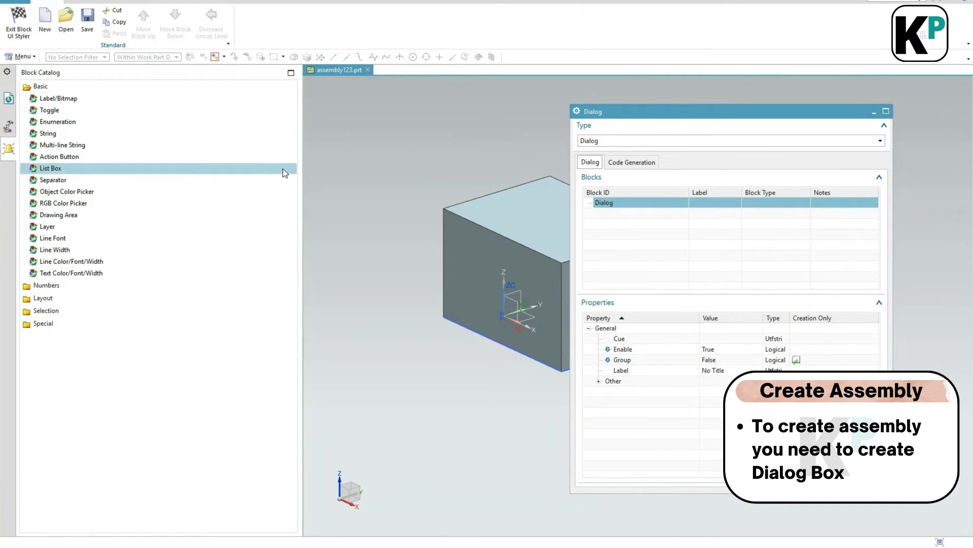
left_click(59, 323)
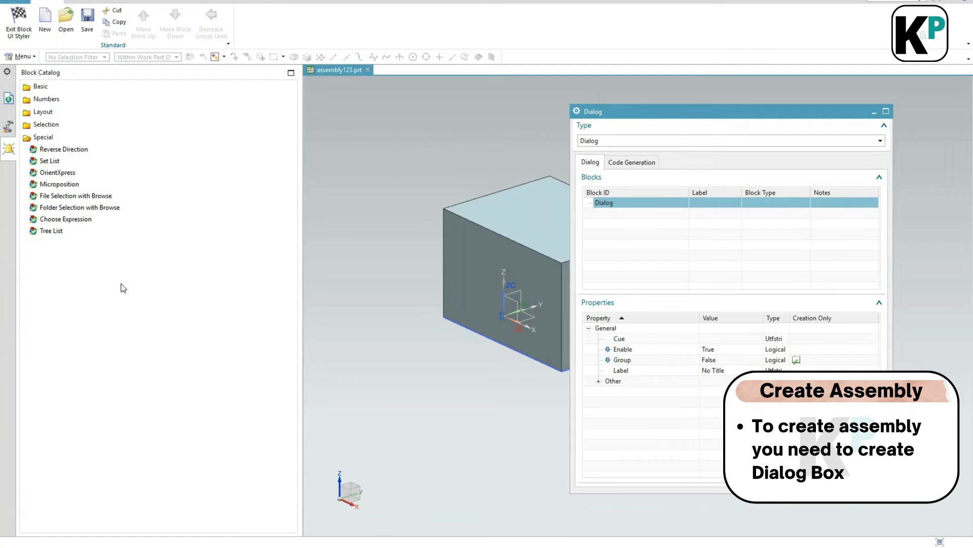
Add a File Selection with Browse block labelled 'Browse Assly Template'.
left_click(52, 200)
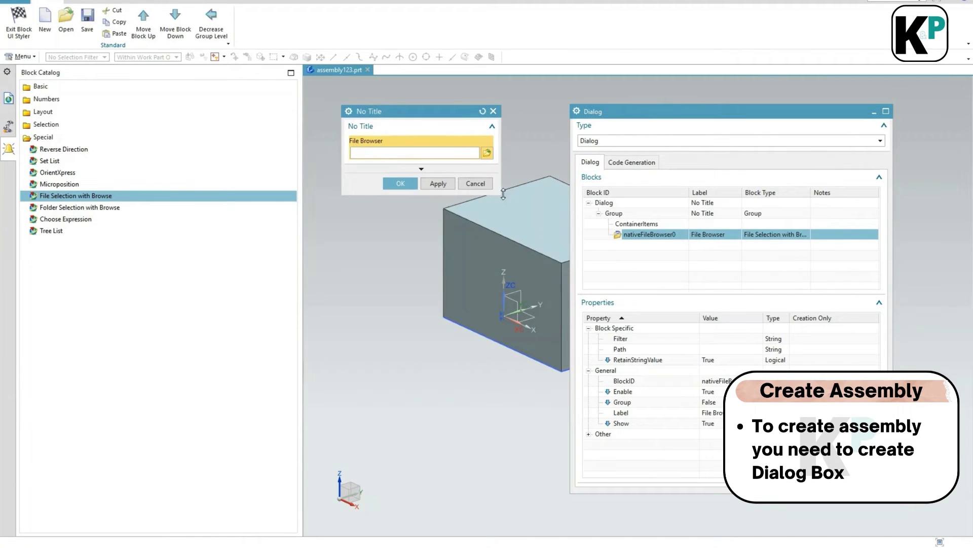
left_click_drag(651, 116, 598, 35)
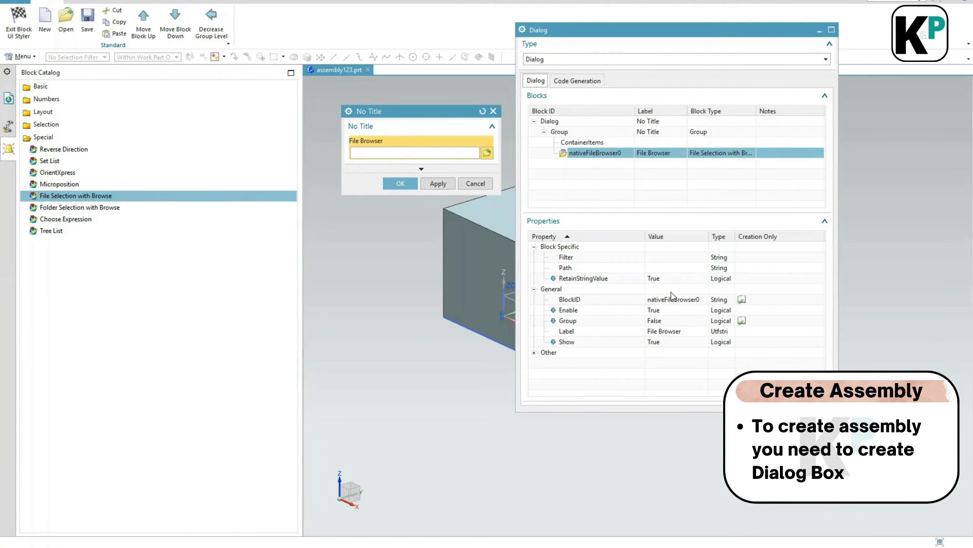
left_click(691, 333)
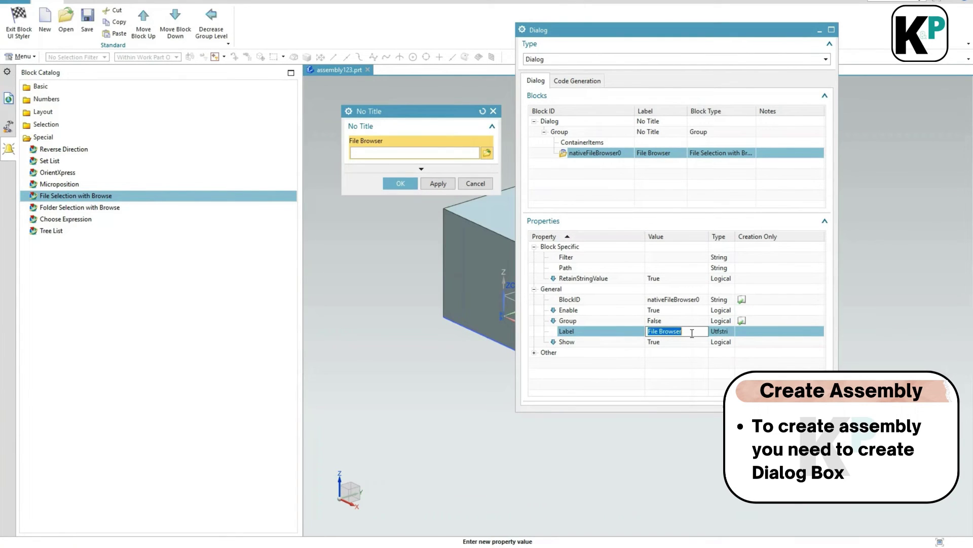
type("Bro")
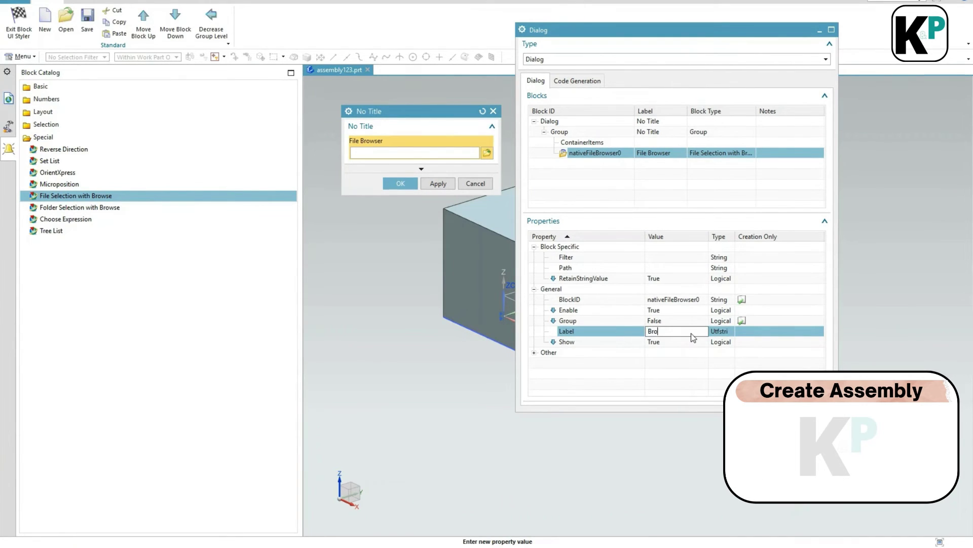
type("wser ")
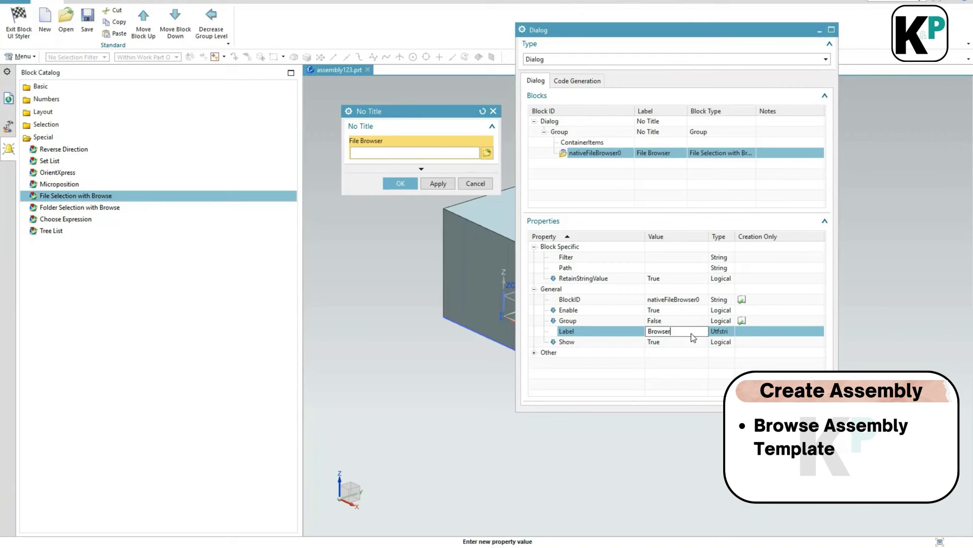
type("Assly Template")
key("Return")
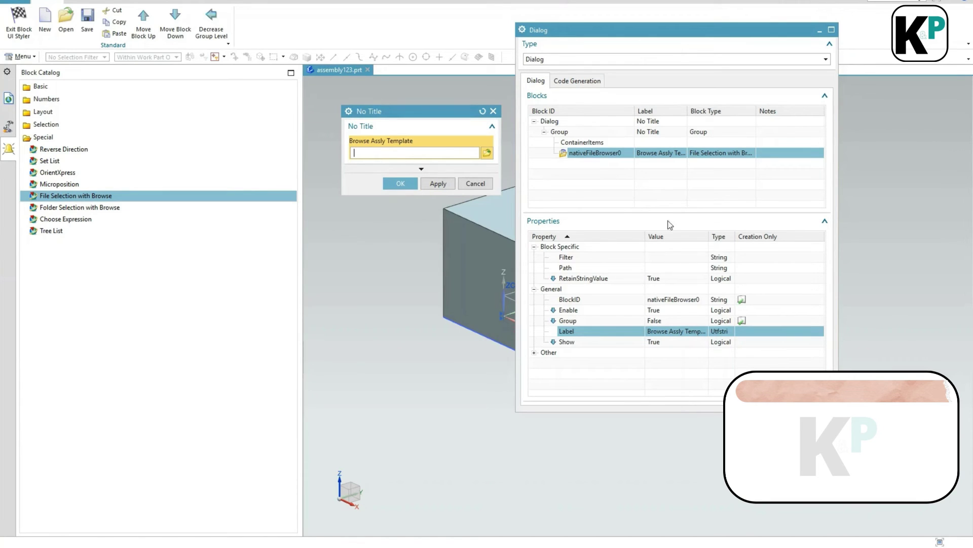
Set the Dialog block's title to 'Create New Assly'.
left_click(671, 121)
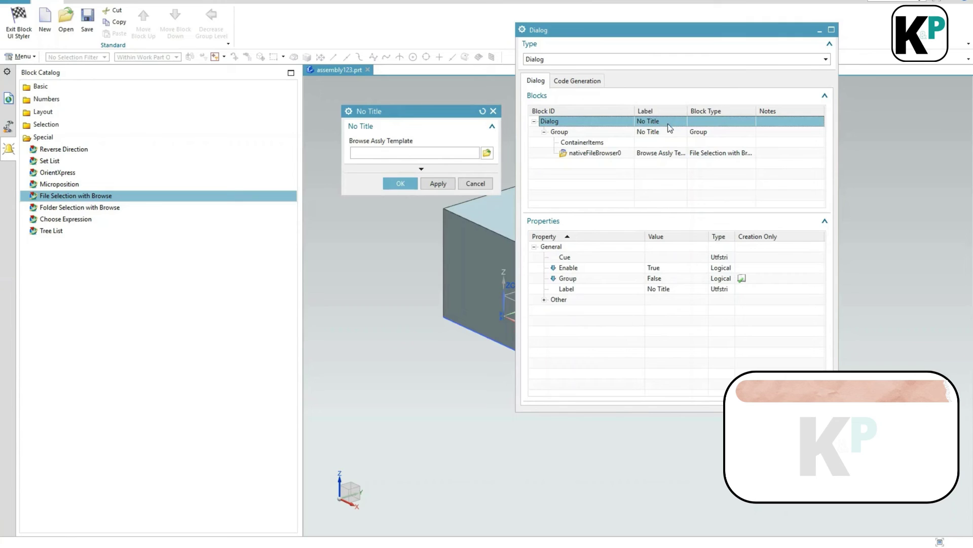
left_click(680, 288)
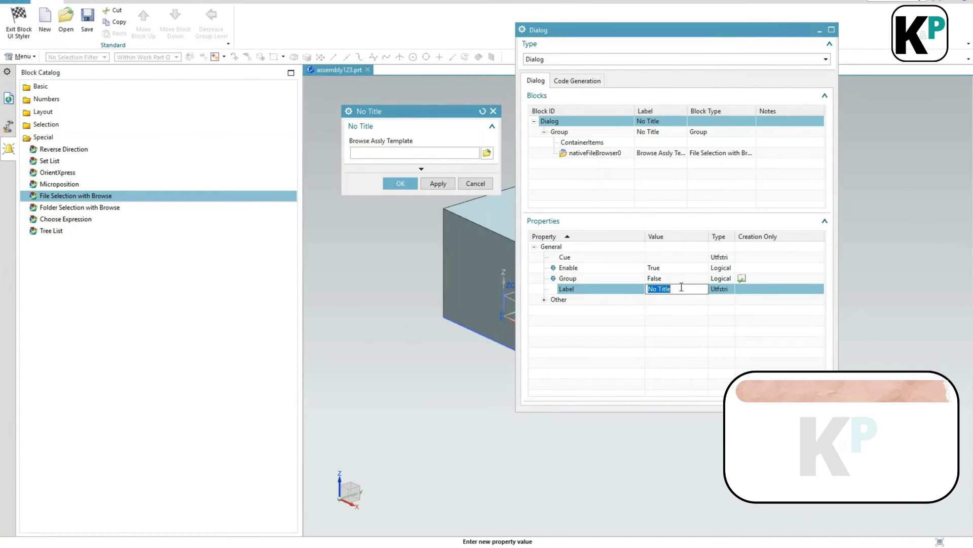
type("ACreate New")
left_click(660, 141)
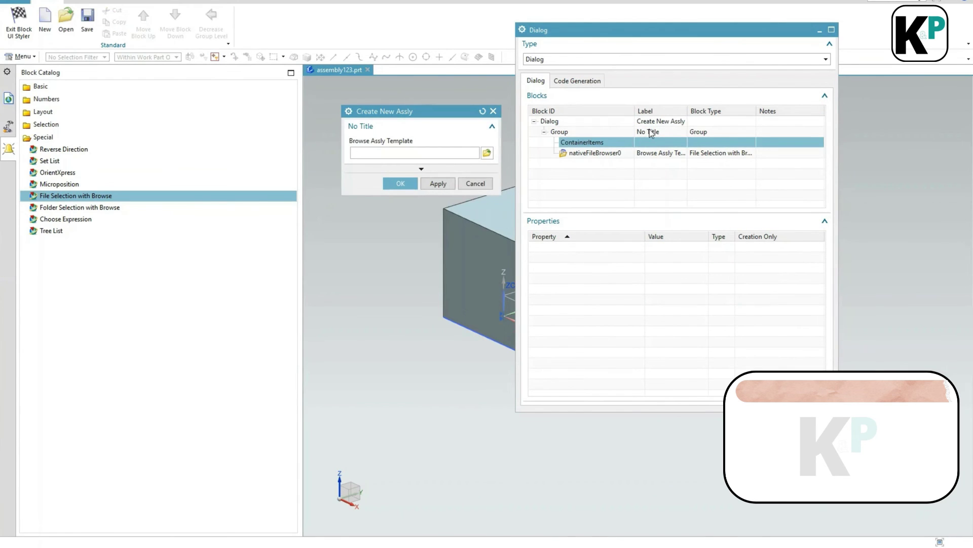
Relabel the Group block 'New Assly'.
left_click(649, 132)
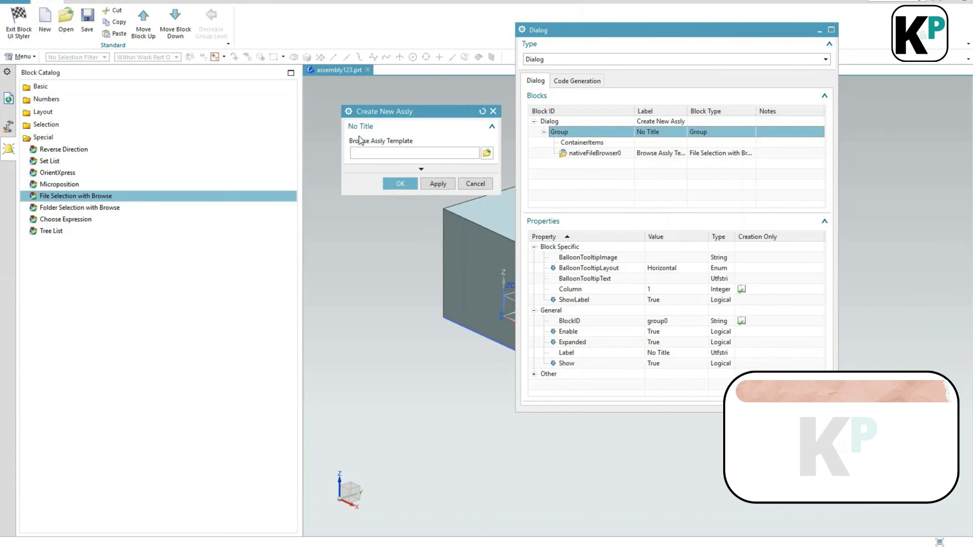
left_click(676, 354)
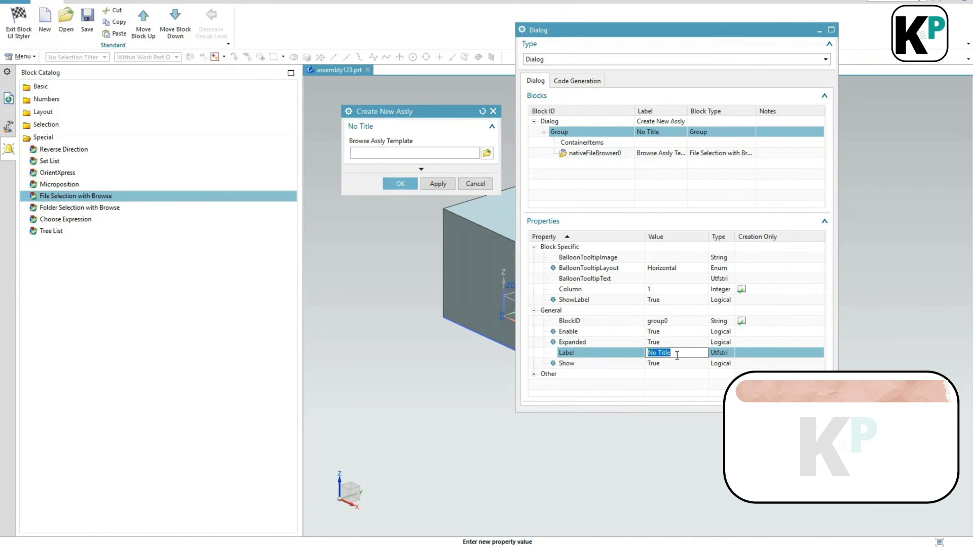
type("New Assly")
key("Return")
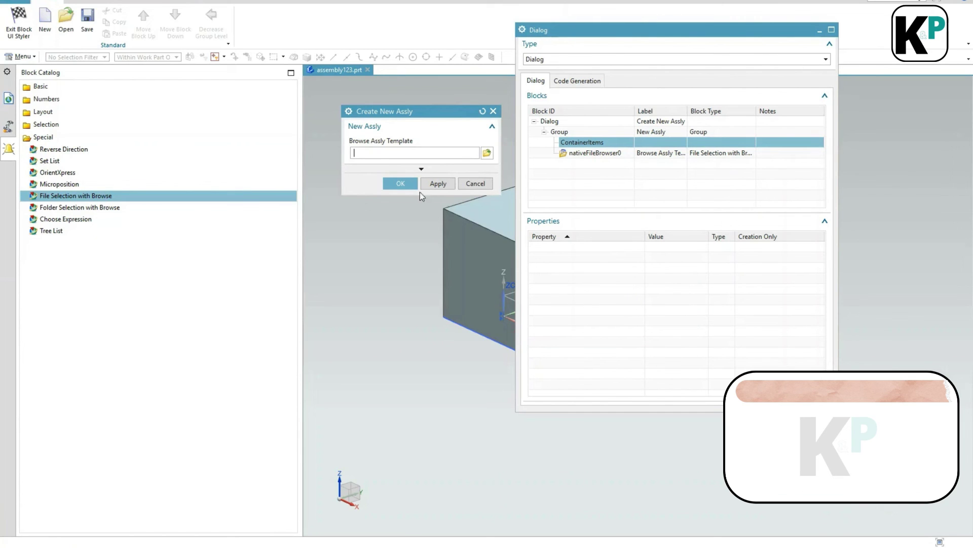
left_click(363, 155)
From the Save dialog, go up to the assemblies folder and create a sampleblock folder.
left_click(85, 29)
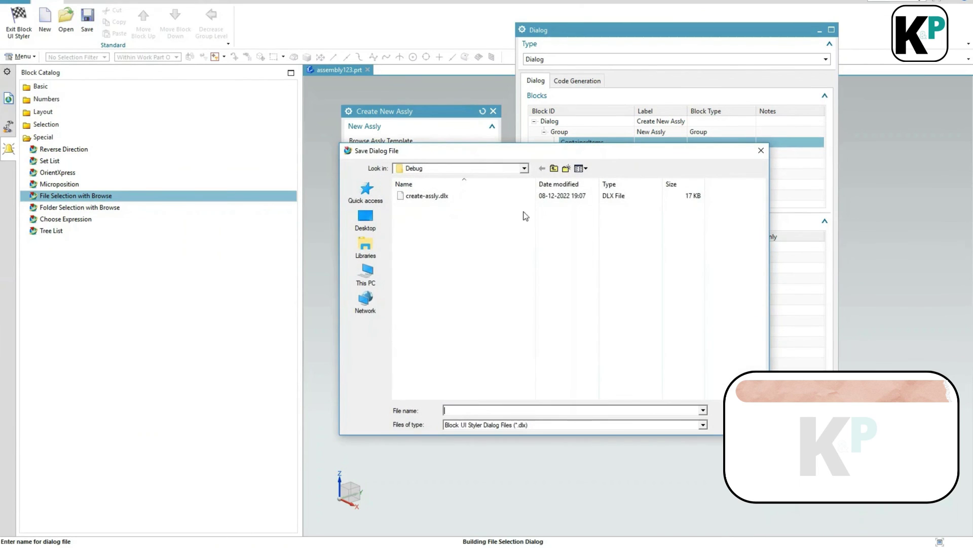
left_click(555, 169)
left_click(555, 169)
left_click(555, 169)
left_click(555, 168)
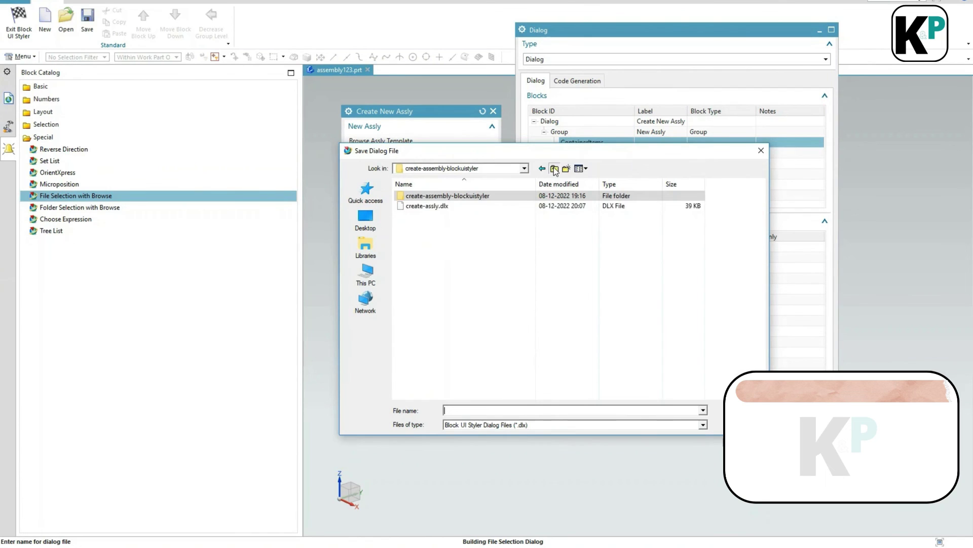
left_click(555, 169)
left_click(565, 170)
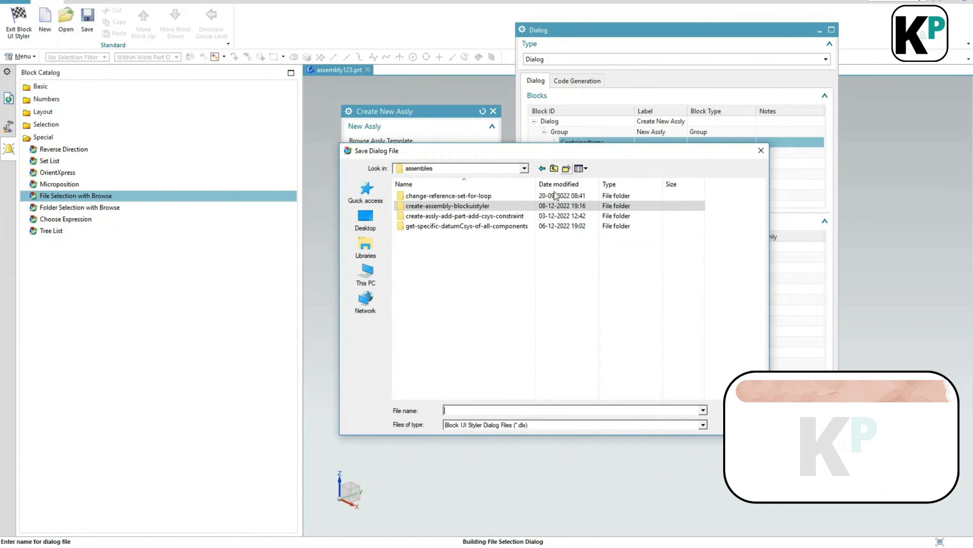
type("sampleblock")
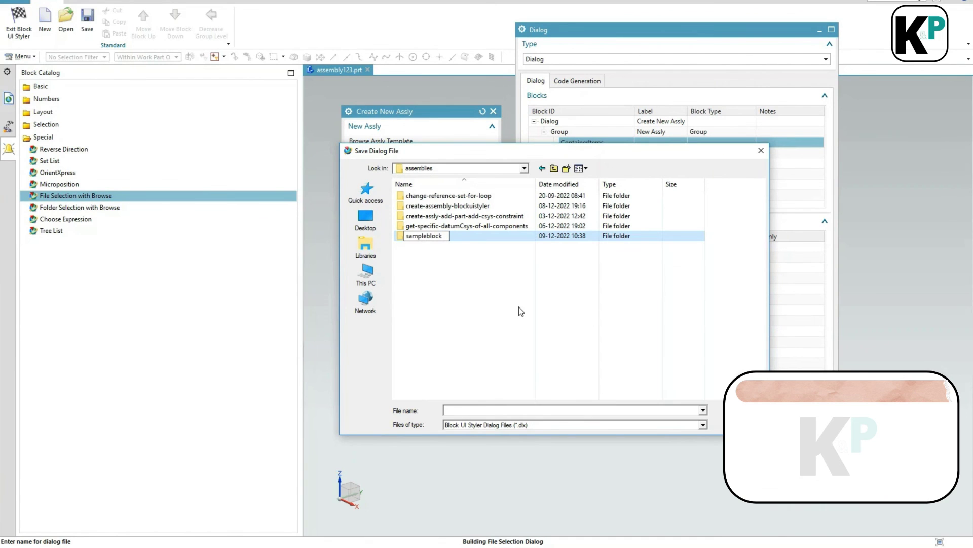
key("Return")
key("Return")
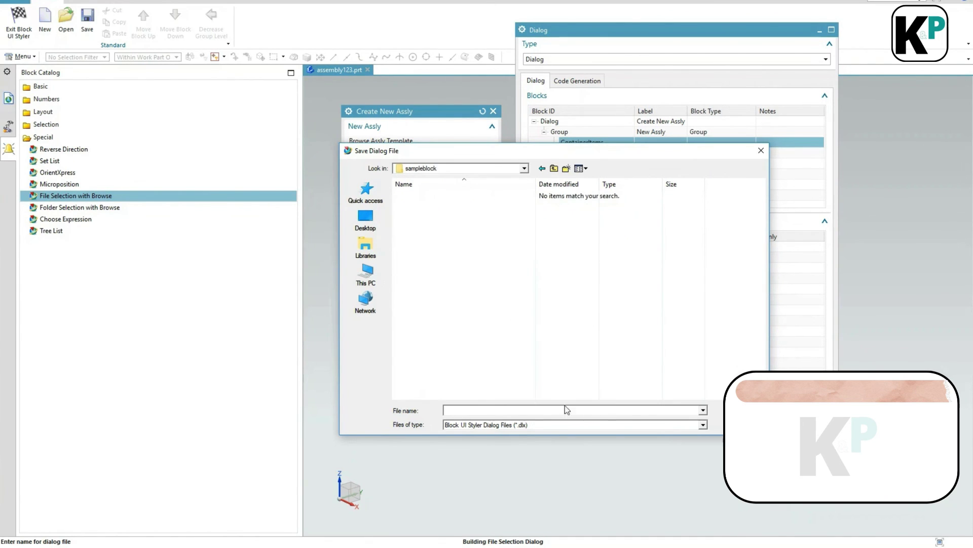
Save the dialog files with the name sampleblock.
left_click(640, 411)
type("sampleblock")
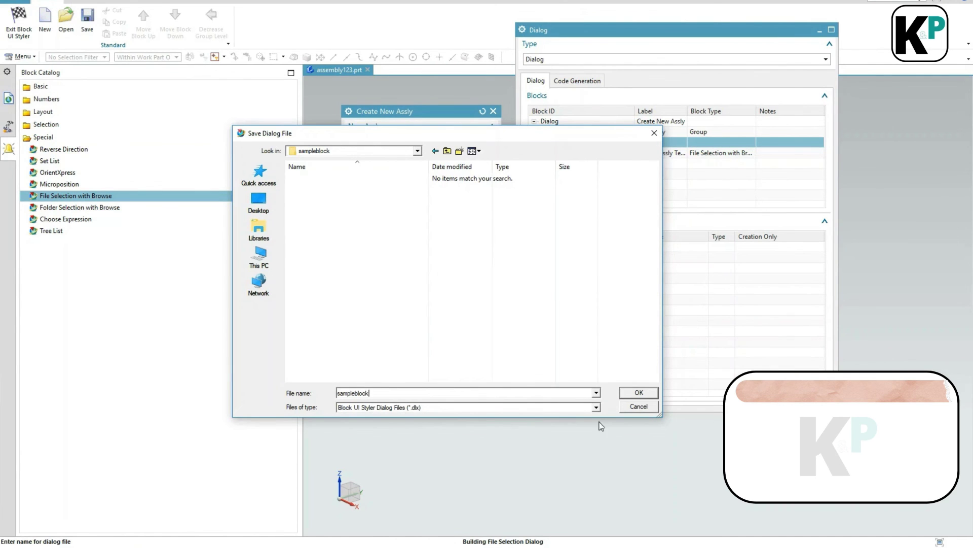
left_click(638, 393)
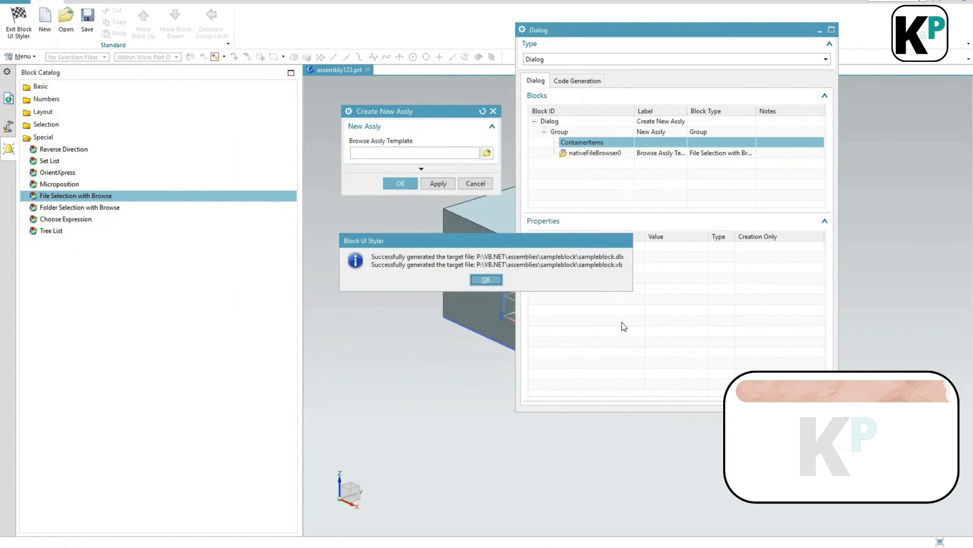